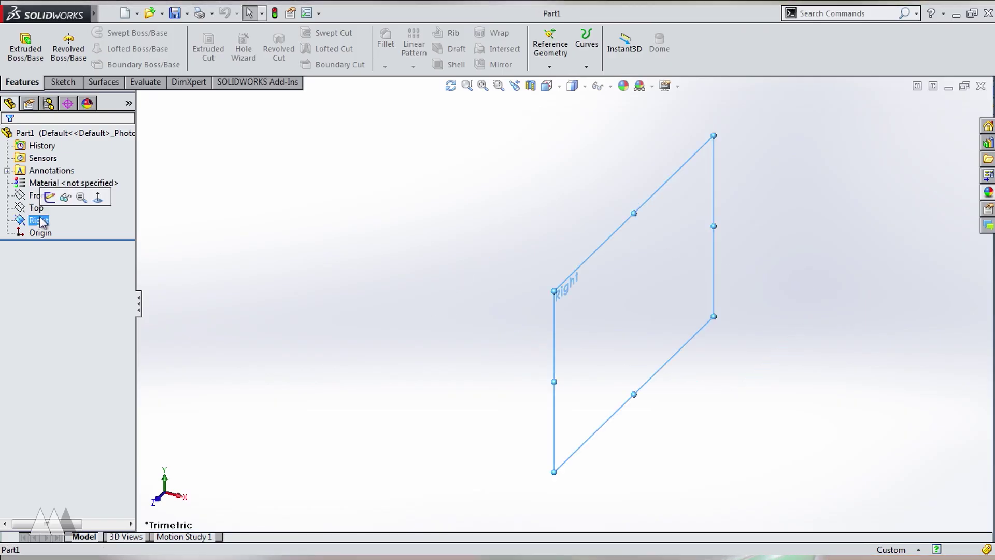
# Start a sketch on the Right plane and draw a vertical centerline about 26 mm long upward from the origin
pyautogui.click(62, 196)
pyautogui.click(89, 33)
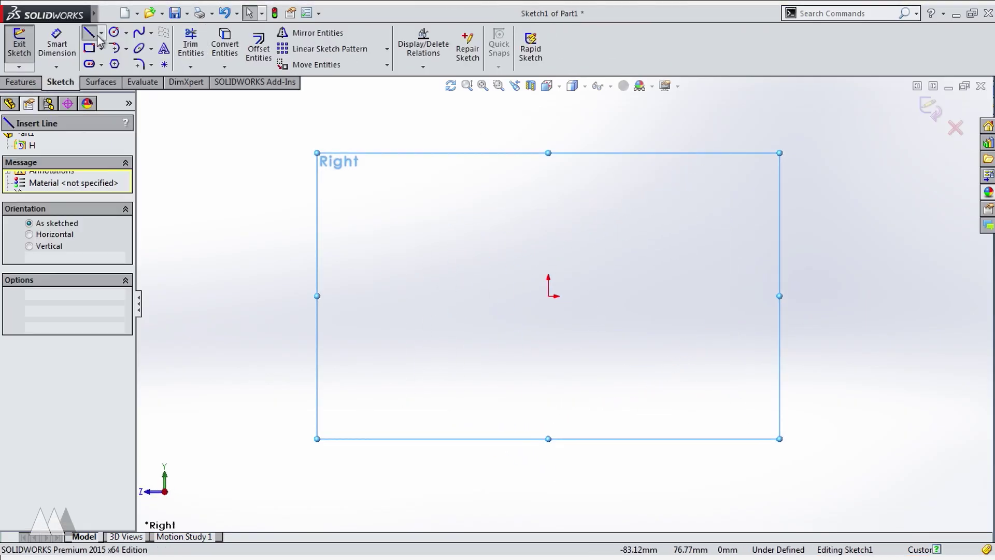
pyautogui.click(101, 32)
pyautogui.click(120, 58)
pyautogui.click(549, 296)
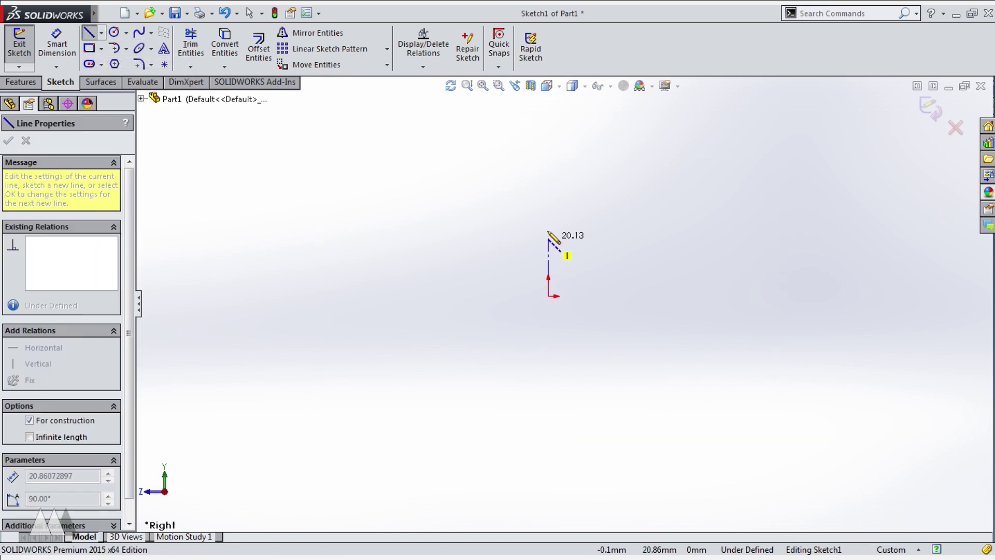
pyautogui.click(548, 222)
pyautogui.press('Escape')
# Sketch a U-shaped cross-section around the origin with two thin vertical walls joined by a horizontal line between their inner lower ends
pyautogui.scroll(-2, 604, 289)
pyautogui.click(481, 342)
pyautogui.click(481, 283)
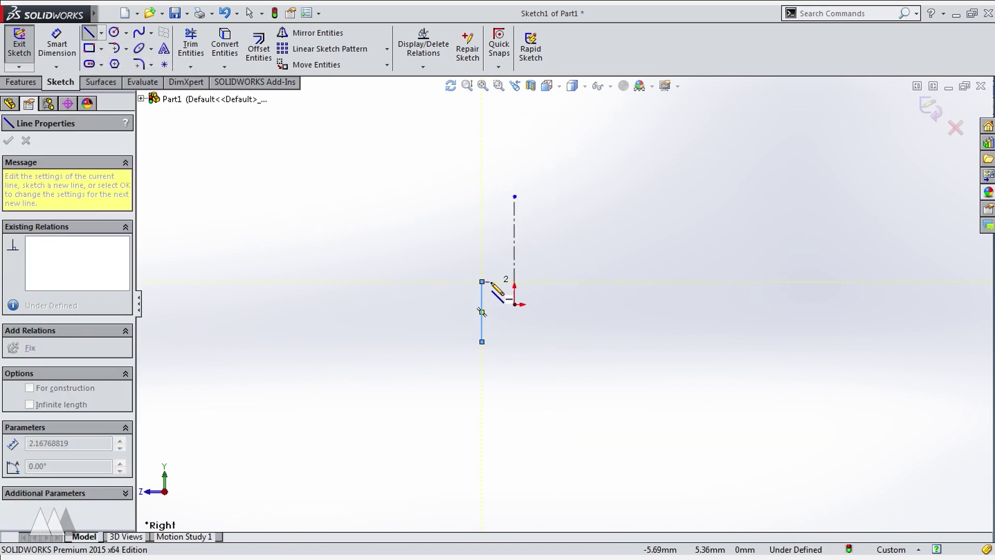
pyautogui.click(492, 283)
pyautogui.click(491, 342)
pyautogui.click(540, 342)
pyautogui.click(540, 282)
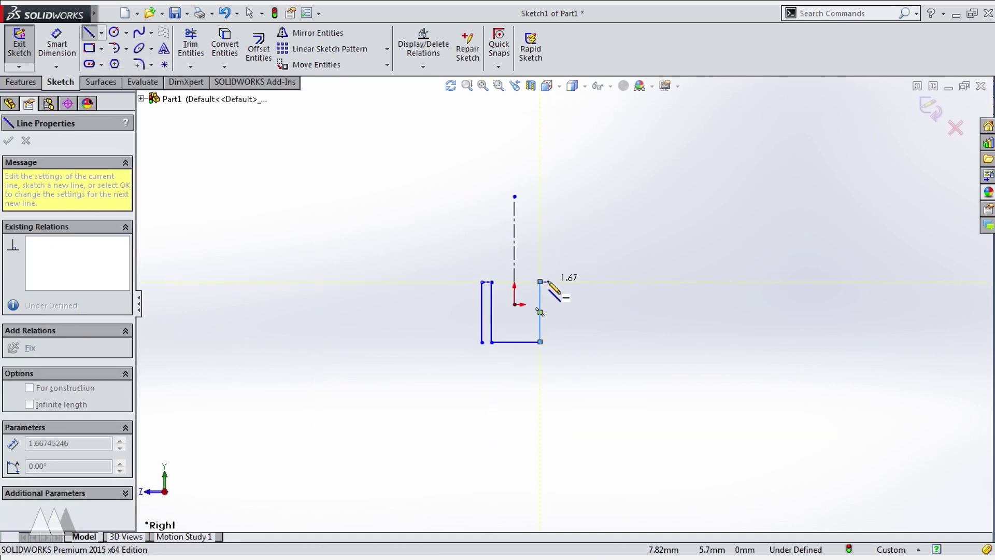
pyautogui.click(550, 342)
pyautogui.press('Escape')
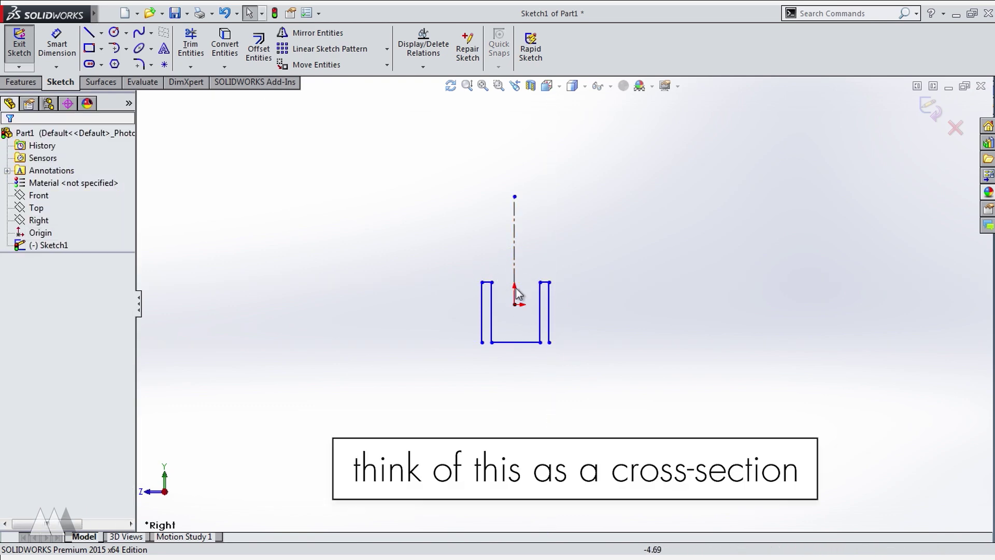
# Sketch a closed stepped half-profile beside the centerline, with a wide lower bore, a narrower upper bore and a top wall ending on the centerline
pyautogui.click(89, 32)
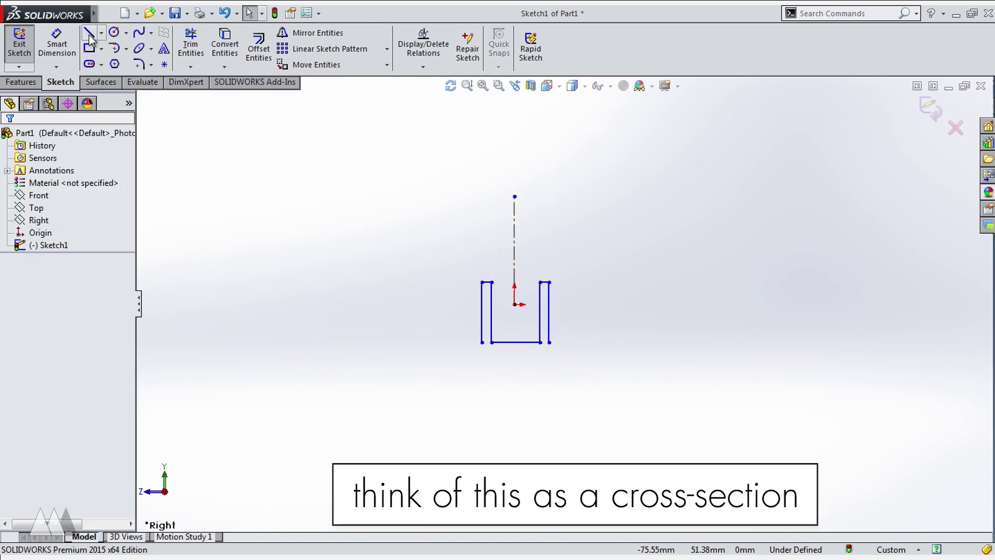
pyautogui.click(483, 342)
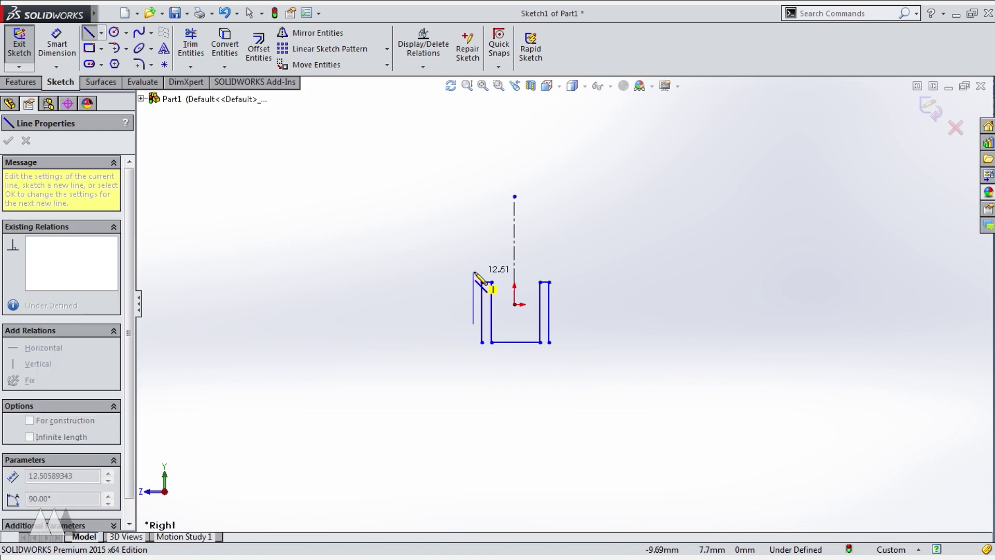
pyautogui.click(473, 270)
pyautogui.click(488, 271)
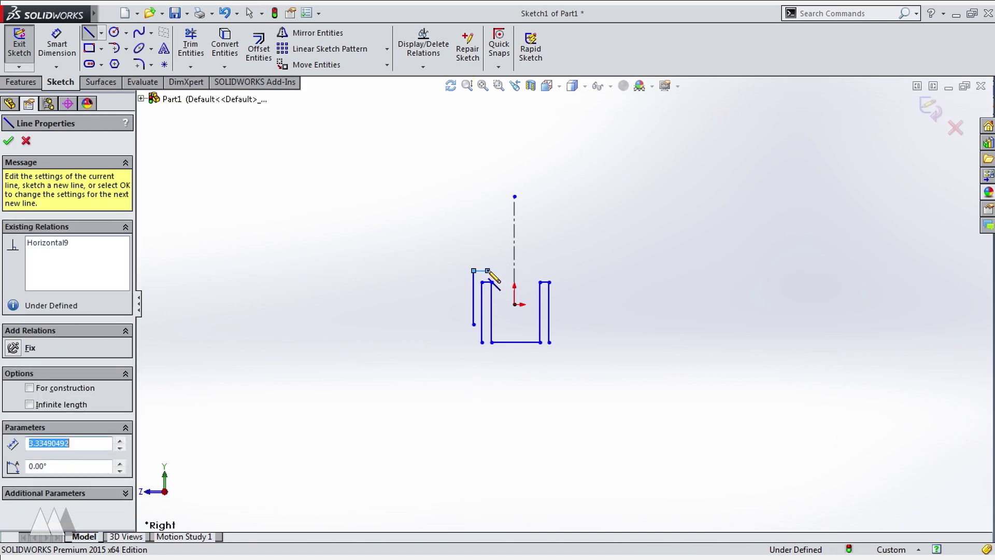
pyautogui.click(488, 224)
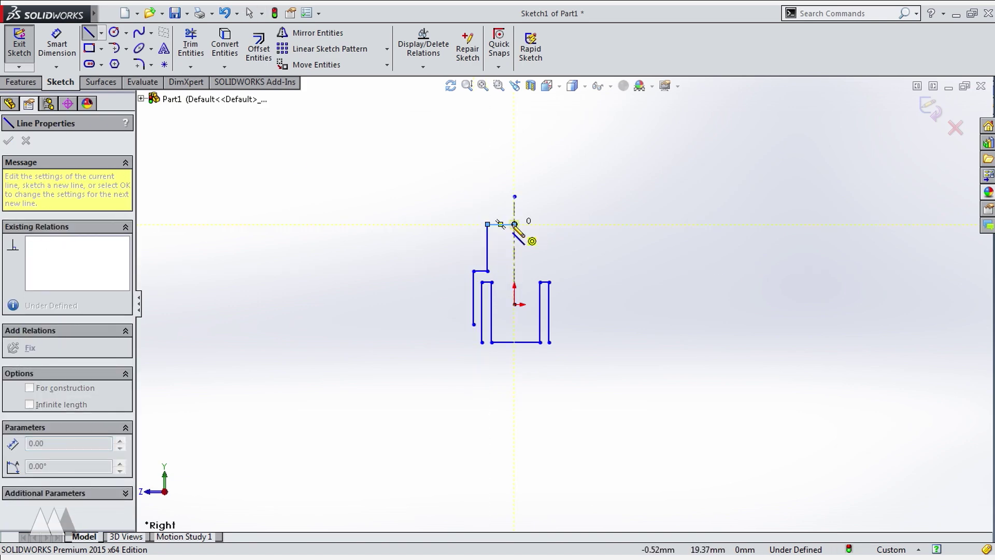
pyautogui.click(514, 206)
pyautogui.click(447, 206)
pyautogui.click(447, 323)
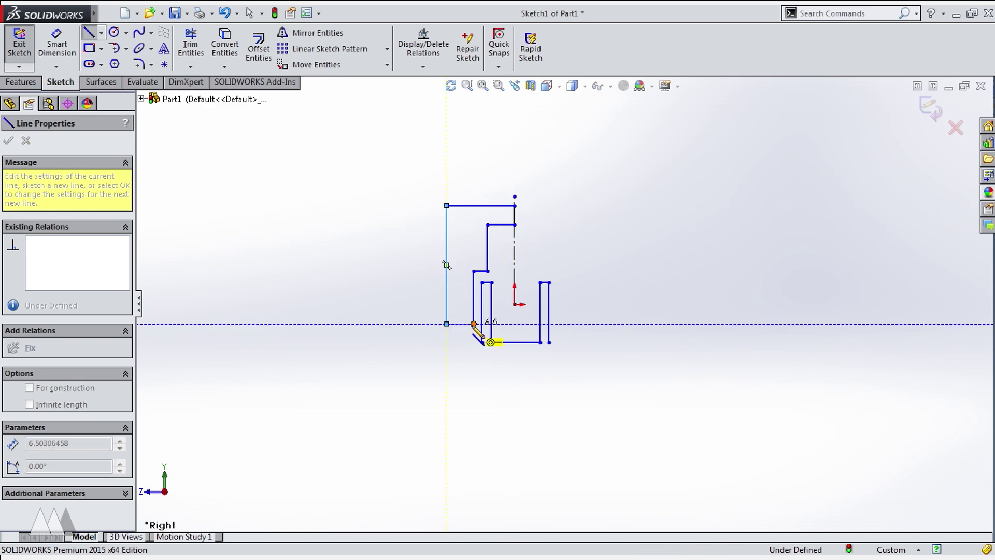
pyautogui.doubleClick(474, 324)
# Dimension the bore diameters across the centerline, 2.5 mm for the upper bore and 4.1 mm for the lower bore
pyautogui.press('d')
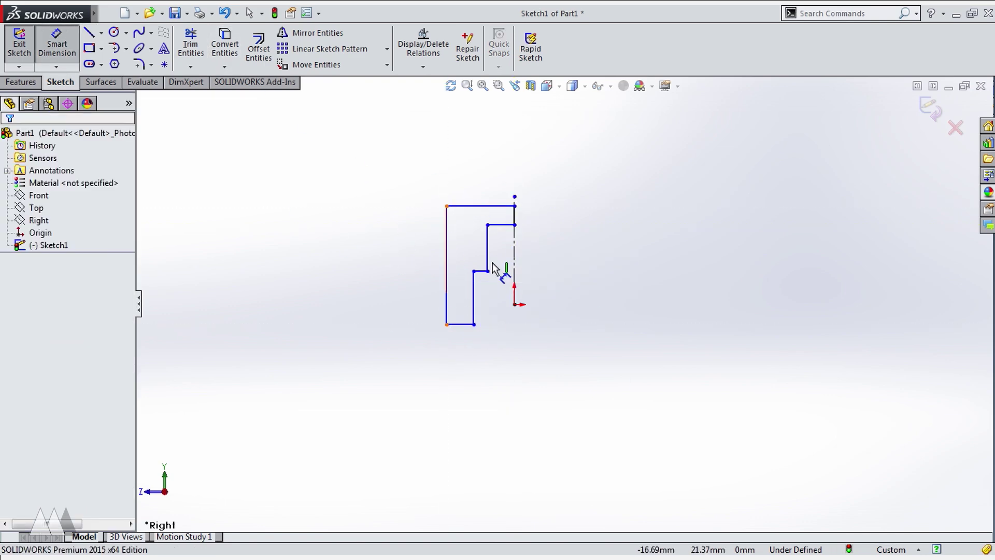
pyautogui.click(488, 255)
pyautogui.click(514, 254)
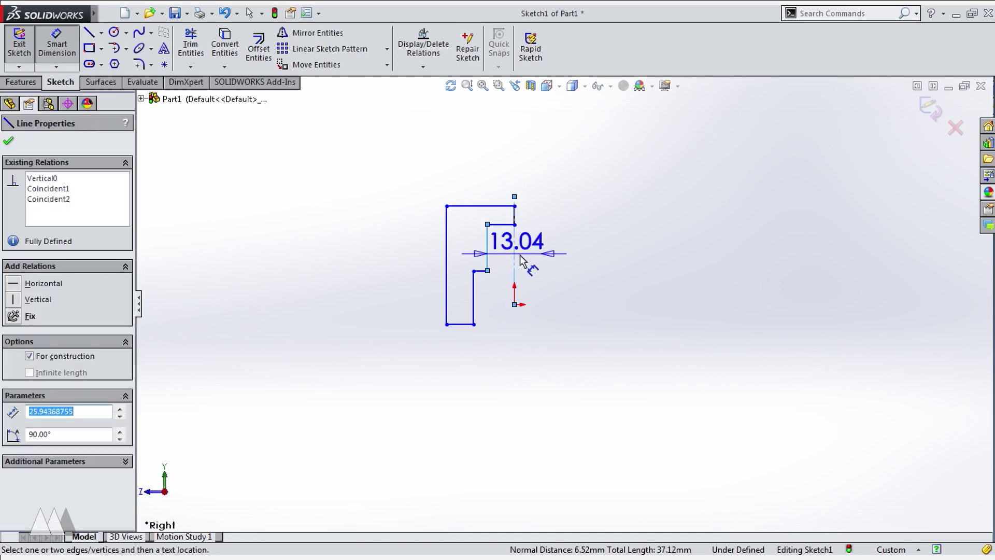
pyautogui.click(579, 406)
pyautogui.write('2.5')
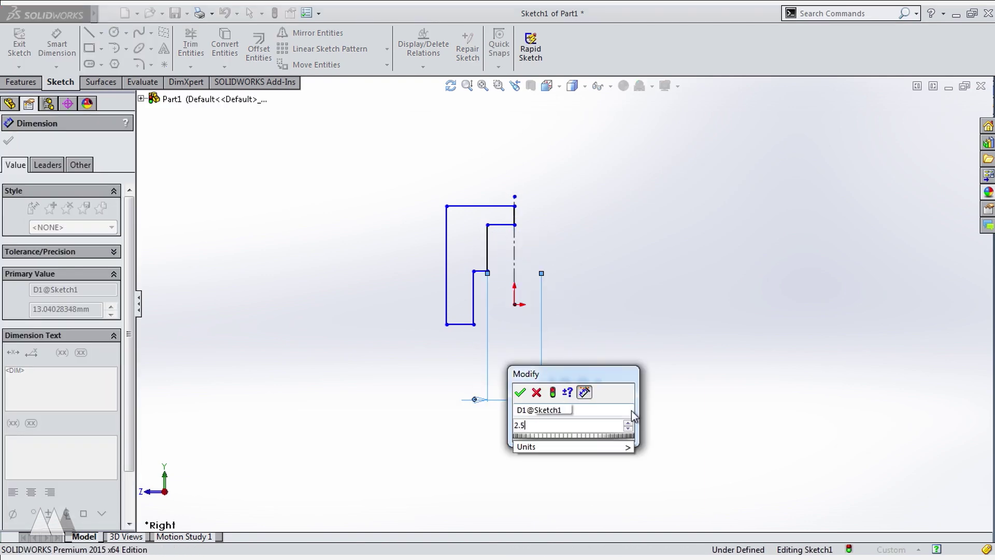
pyautogui.press('Return')
pyautogui.click(472, 319)
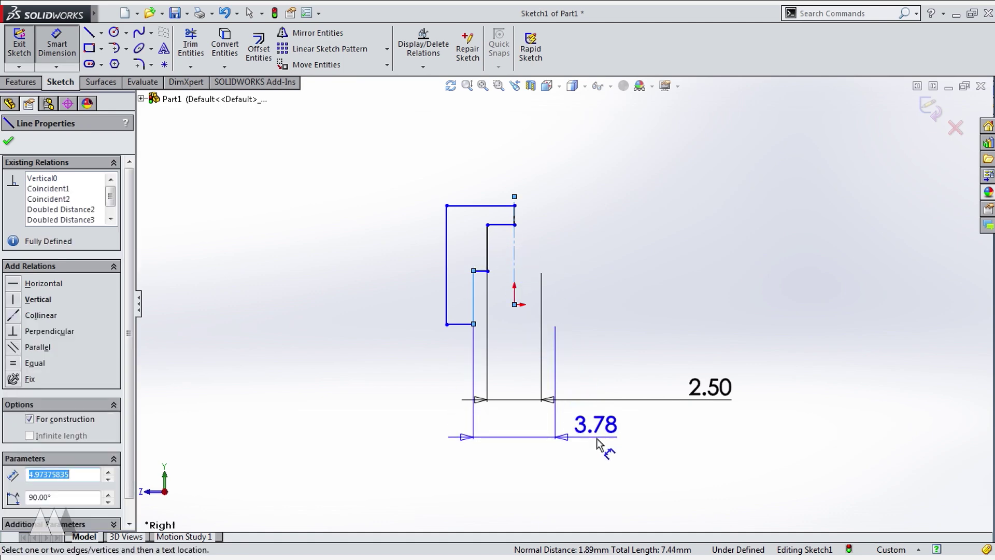
pyautogui.click(599, 443)
pyautogui.write('4.1')
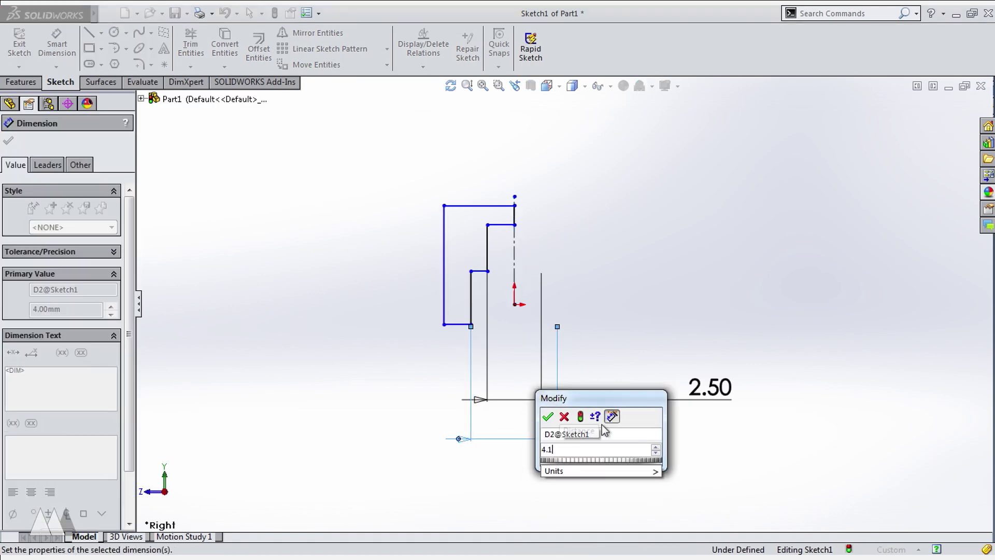
pyautogui.press('Return')
# Set the profile's lower side wall thickness to 2 mm and its top wall thickness to 2 mm
pyautogui.click(456, 324)
pyautogui.click(247, 375)
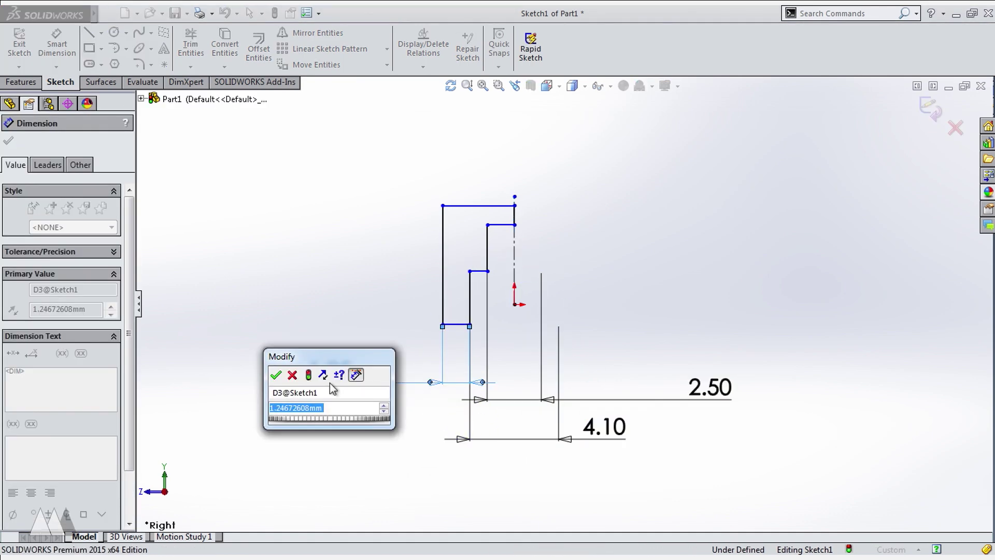
pyautogui.write('2')
pyautogui.press('Return')
pyautogui.click(499, 226)
pyautogui.click(508, 205)
pyautogui.click(674, 192)
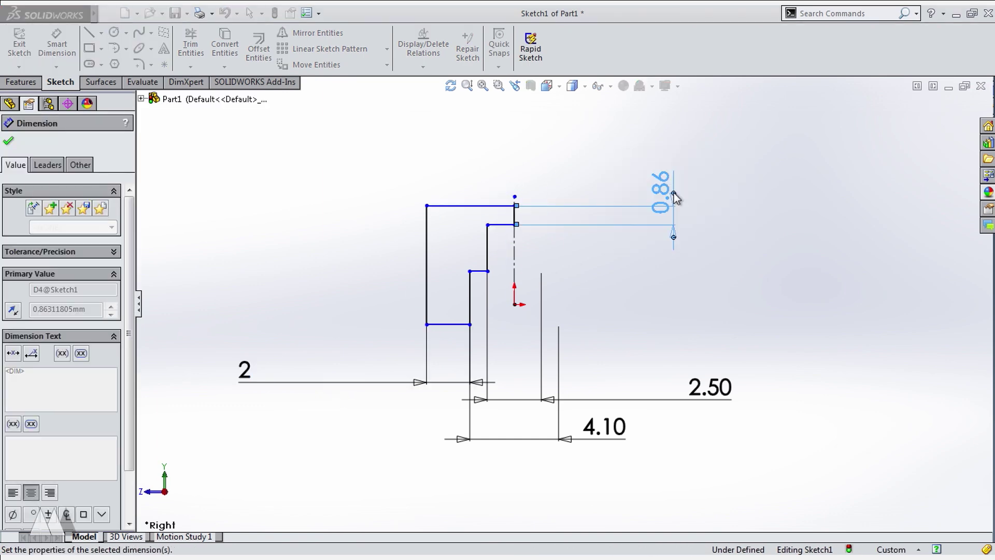
pyautogui.write('2')
pyautogui.press('Return')
pyautogui.press('Escape')
# Raise the profile's top edge and dimension the outer height as 10 mm and the lower bore's depth as 4 mm
pyautogui.click(472, 206)
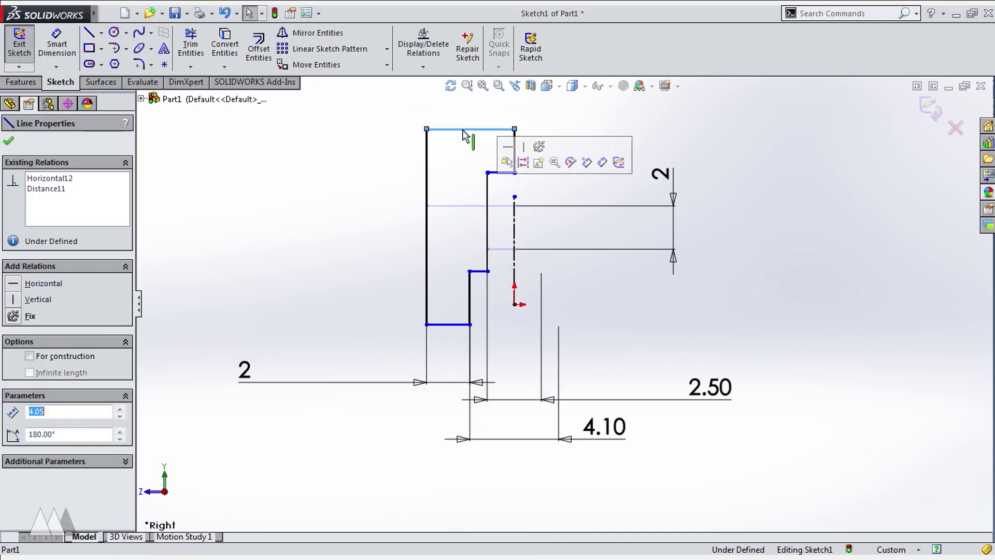
pyautogui.click(55, 49)
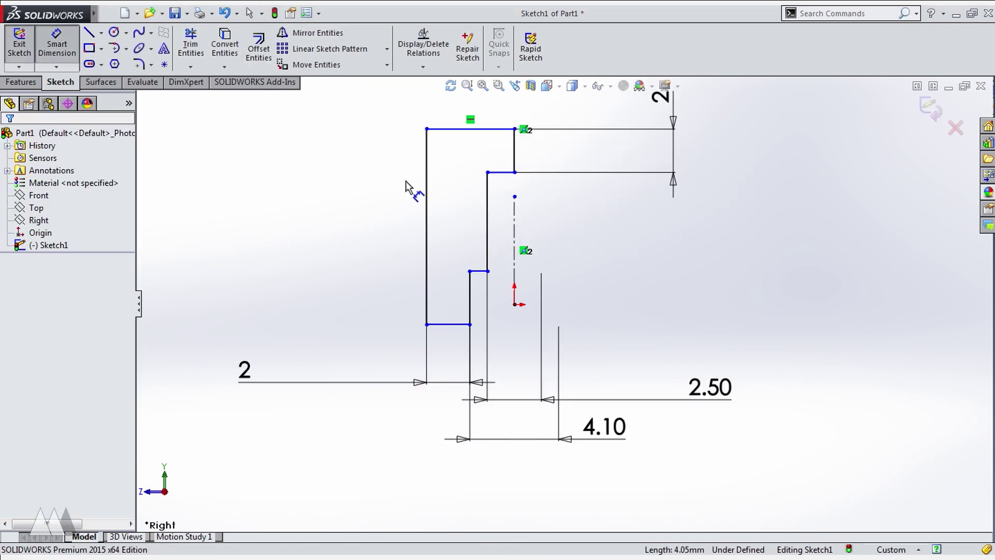
pyautogui.click(427, 187)
pyautogui.click(363, 223)
pyautogui.write('10')
pyautogui.press('Return')
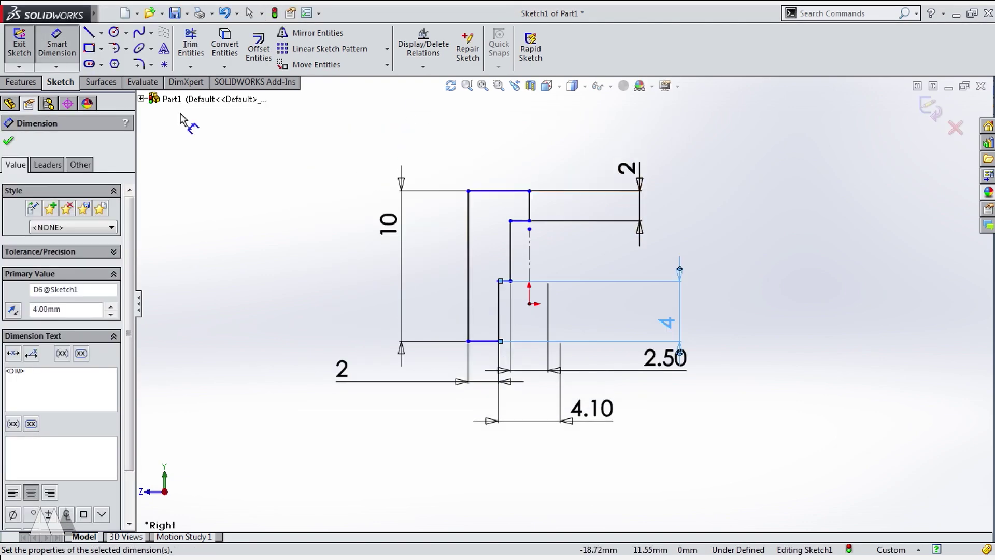
# Revolve the stepped profile 360 degrees around the centerline into a solid
pyautogui.click(19, 44)
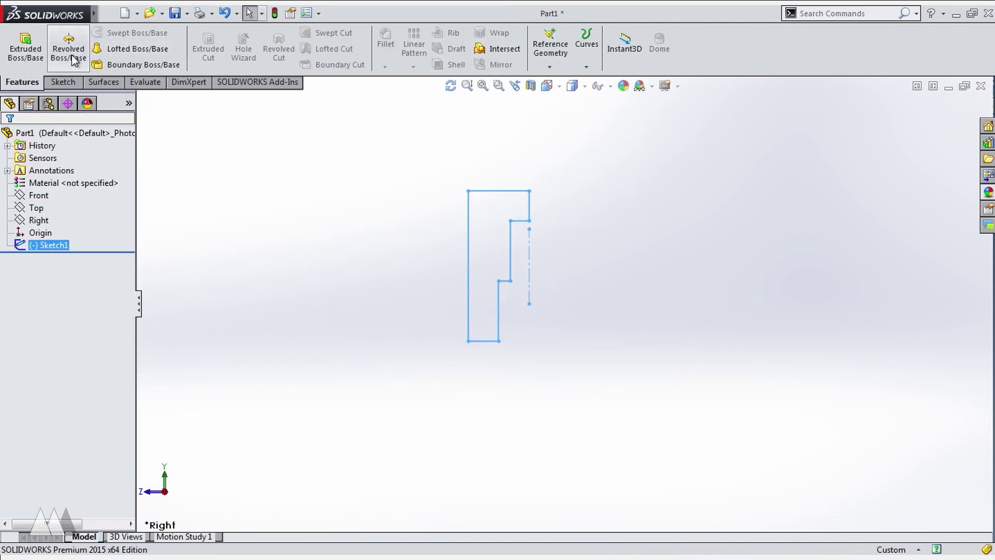
pyautogui.click(73, 54)
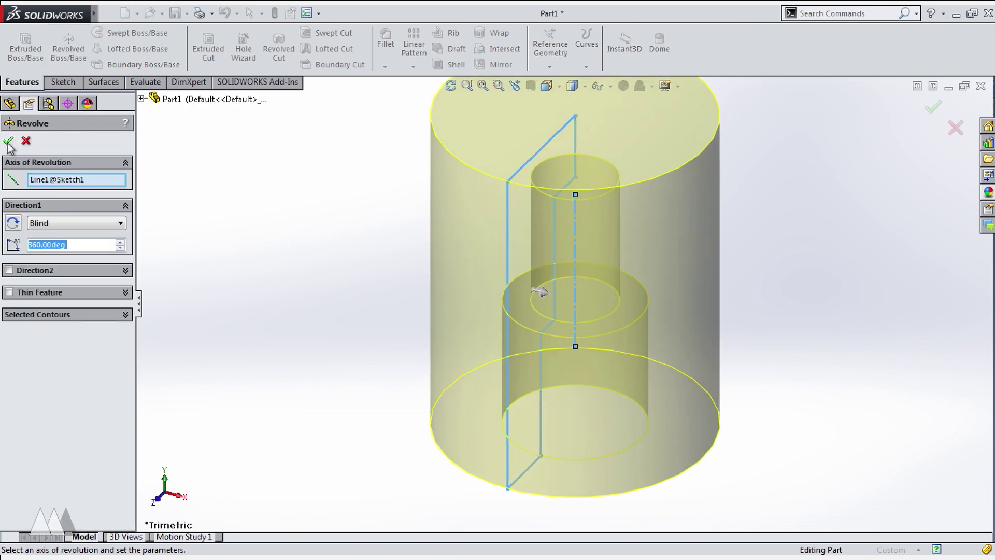
pyautogui.press('Return')
pyautogui.moveTo(484, 373); pyautogui.dragTo(573, 326, button='middle')
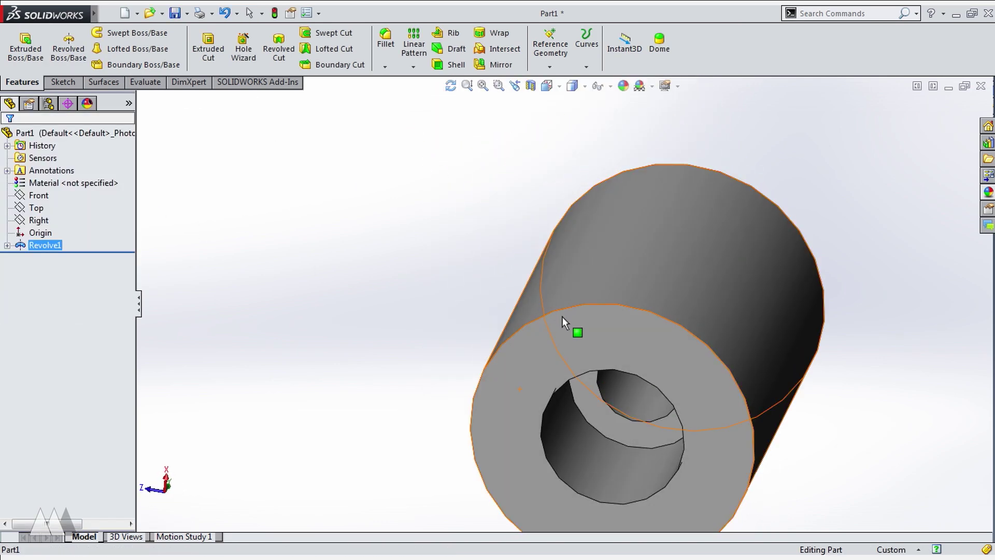
# On the Front plane with hidden lines visible, sketch a rectangle from the upper bore's top corner to the midpoint of its opposite side
pyautogui.hotkey('ctrl', '1')
pyautogui.click(37, 196)
pyautogui.click(52, 175)
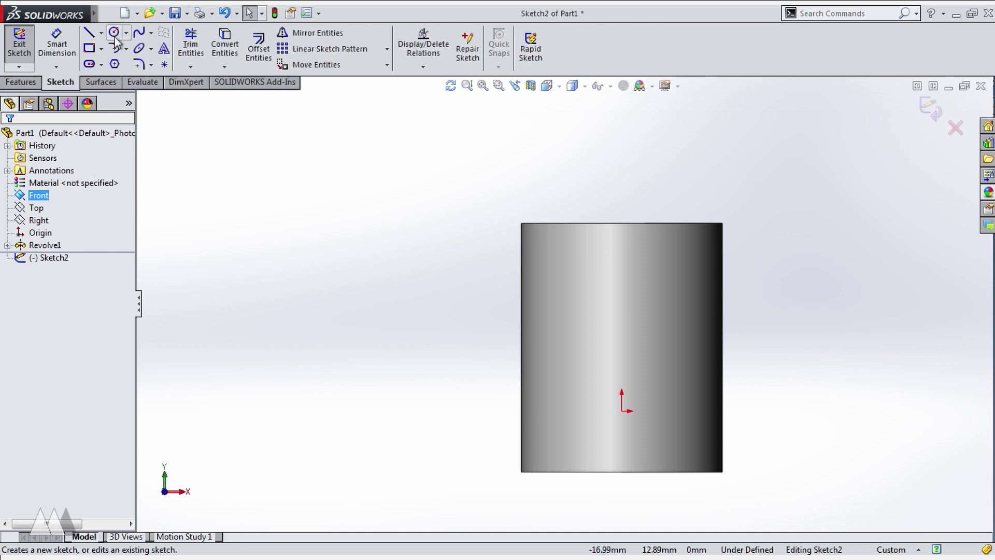
pyautogui.click(576, 87)
pyautogui.click(573, 155)
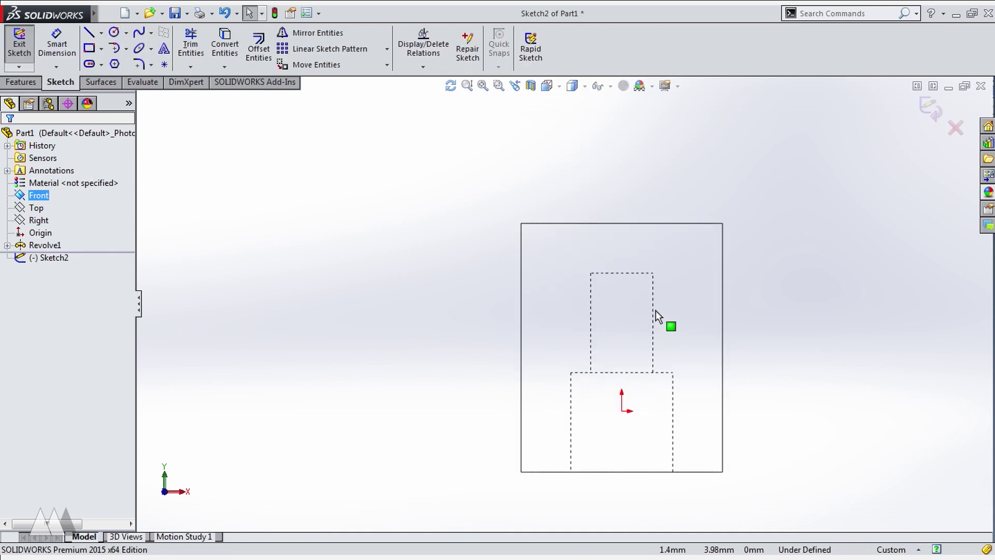
pyautogui.click(89, 48)
pyautogui.click(591, 273)
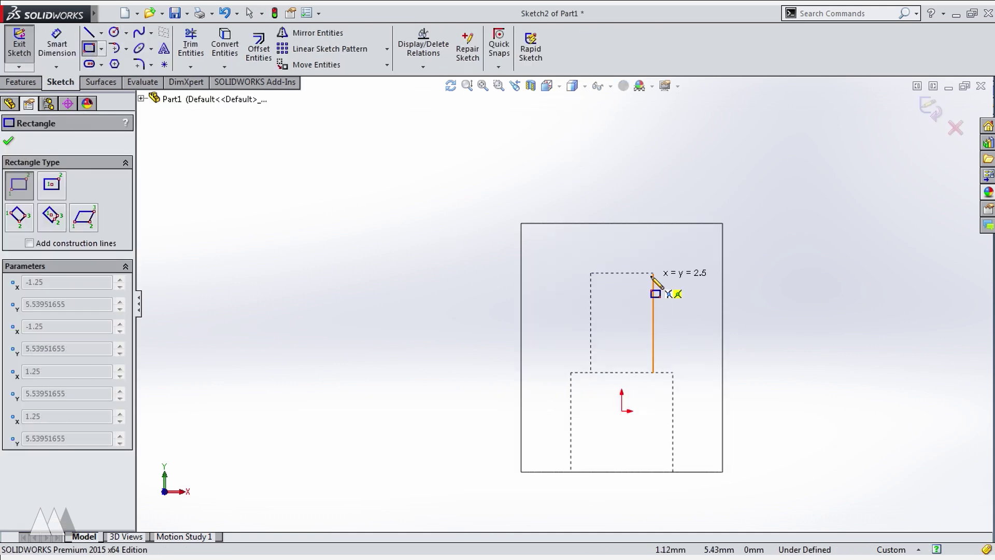
pyautogui.click(652, 322)
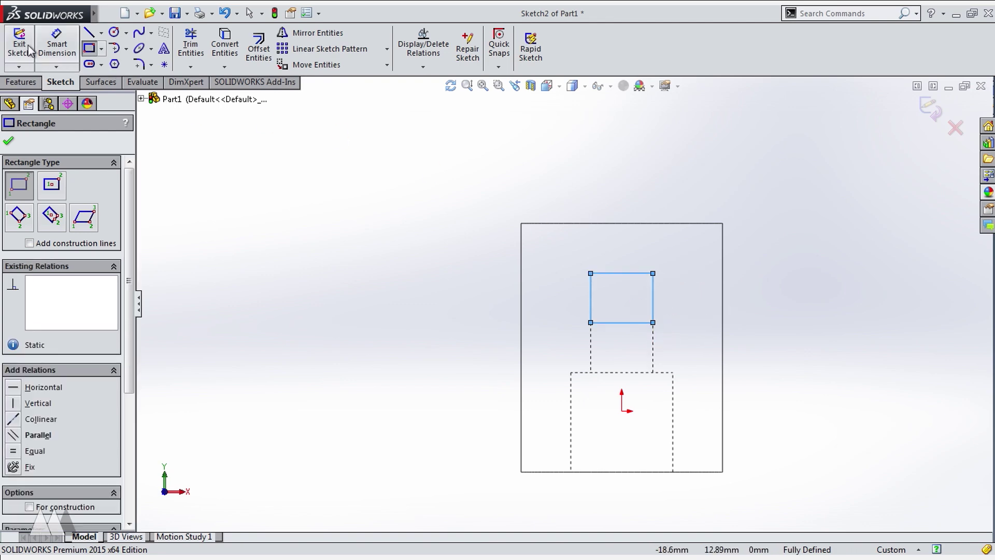
# Cut the rectangle out through the cylinder's front wall with a blind Extruded Cut about 12.2 mm deep
pyautogui.click(19, 44)
pyautogui.click(205, 49)
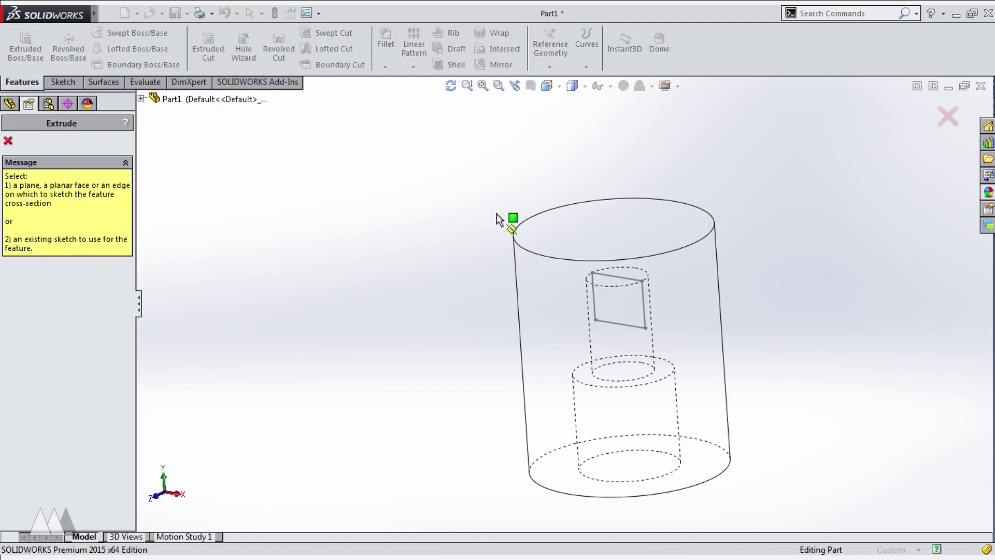
pyautogui.click(613, 327)
pyautogui.moveTo(645, 293); pyautogui.dragTo(438, 382)
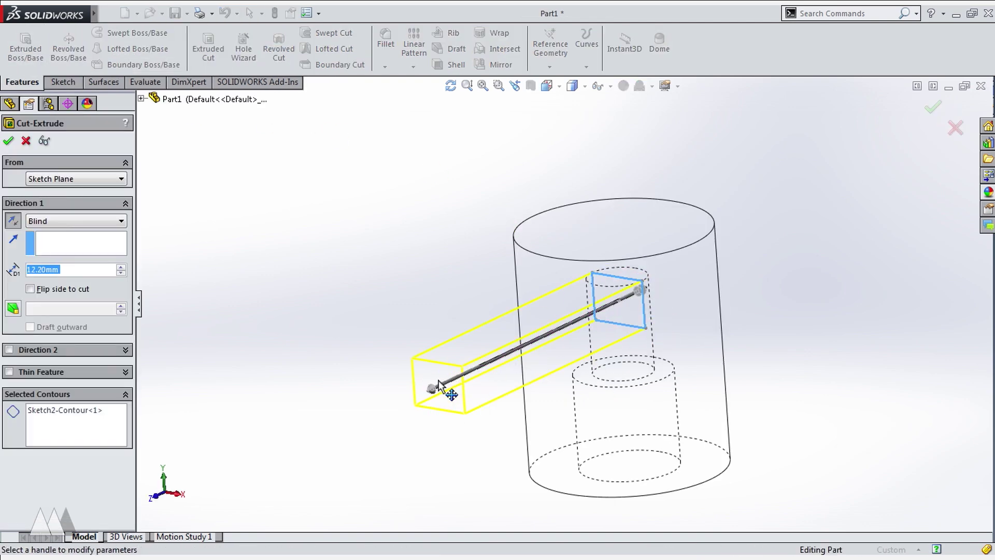
pyautogui.click(9, 142)
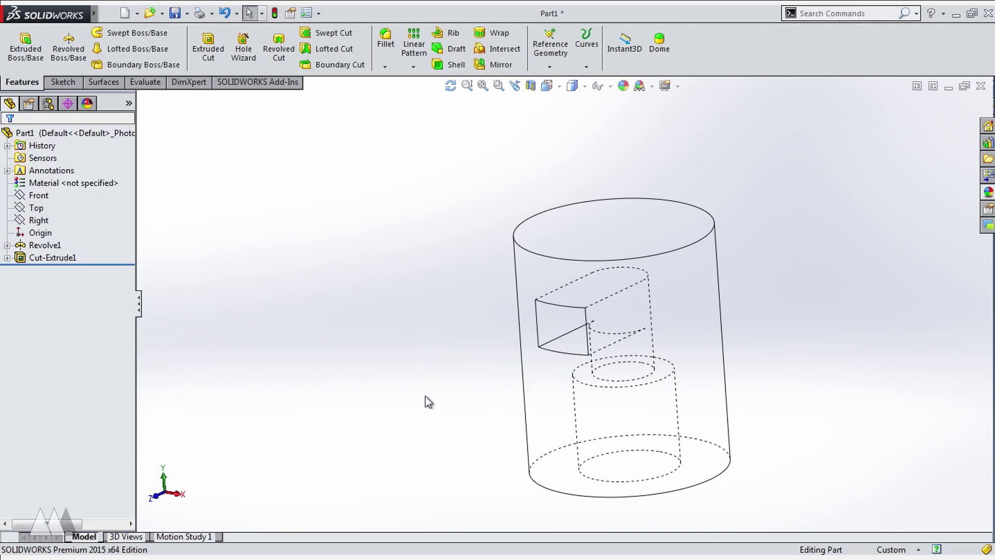
# Return the model display to shaded with edges and inspect the window cut
pyautogui.click(573, 85)
pyautogui.click(573, 106)
pyautogui.moveTo(611, 231)
pyautogui.mouseDown(button='middle')
pyautogui.moveTo(646, 313)
pyautogui.moveTo(477, 74)
pyautogui.moveTo(574, 429)
pyautogui.moveTo(573, 260)
pyautogui.moveTo(680, 211)
pyautogui.moveTo(37, 215)
pyautogui.mouseUp(button='middle')
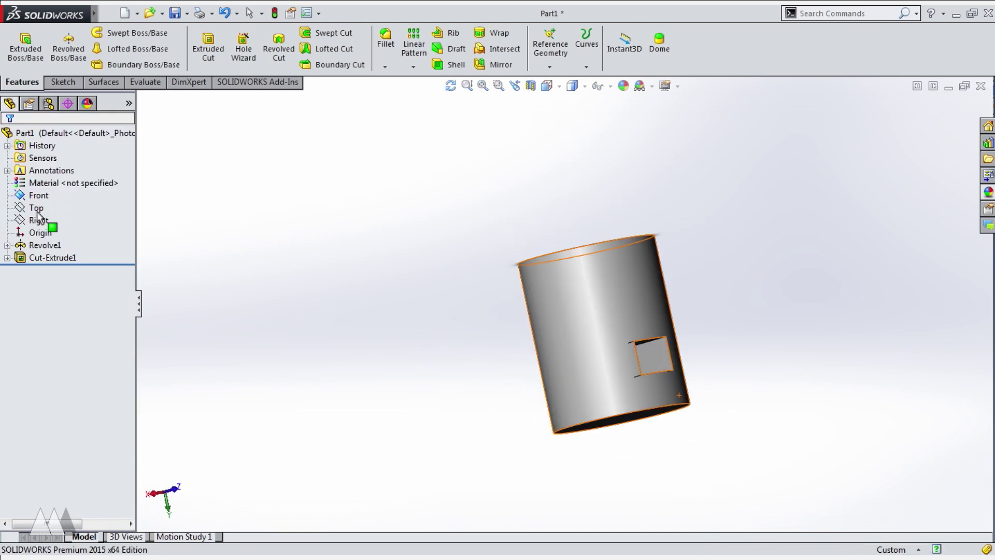
# Sketch a corner rectangle on the Front plane across the cylinder's full width, about 8.1 by 6.65 mm, starting at its top edge
pyautogui.click(39, 195)
pyautogui.click(57, 173)
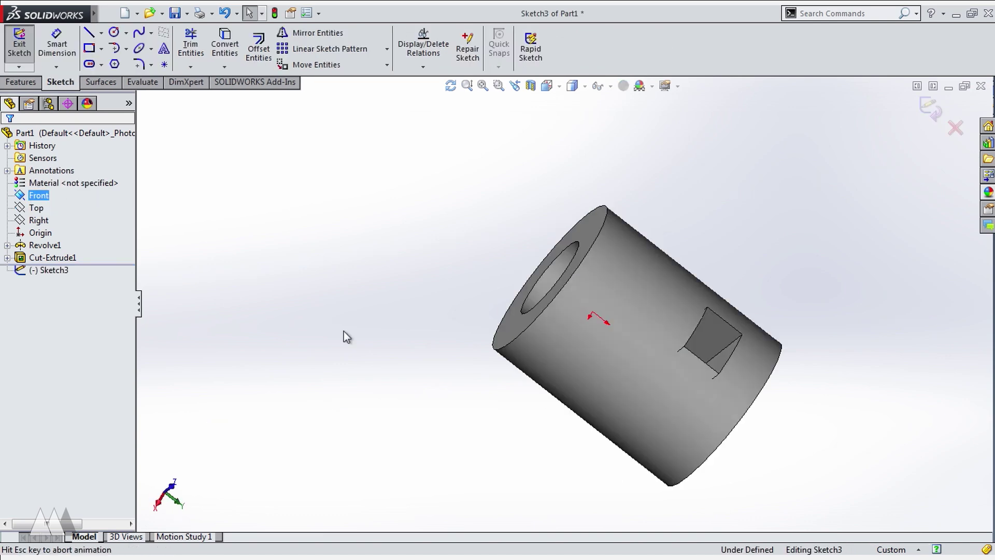
pyautogui.click(101, 49)
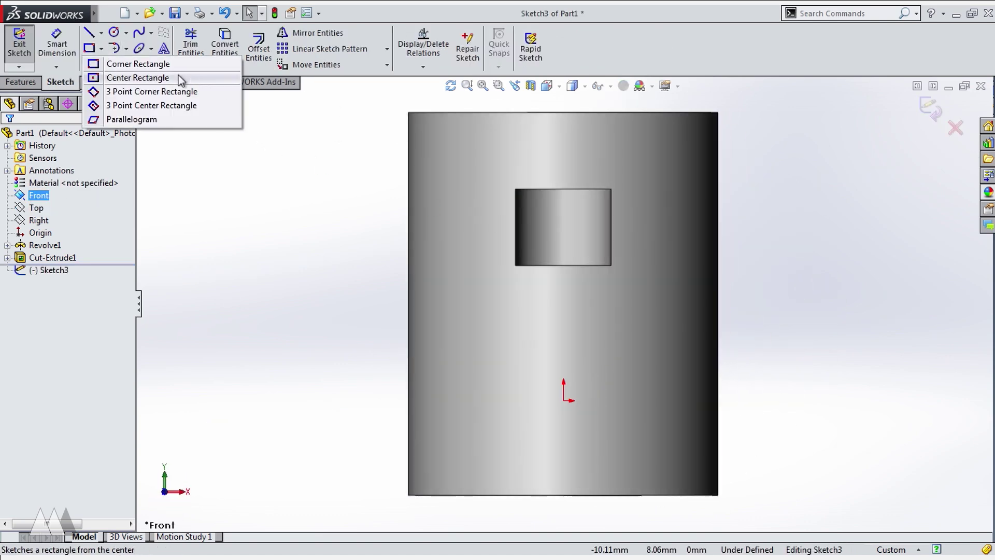
pyautogui.click(156, 78)
pyautogui.click(409, 112)
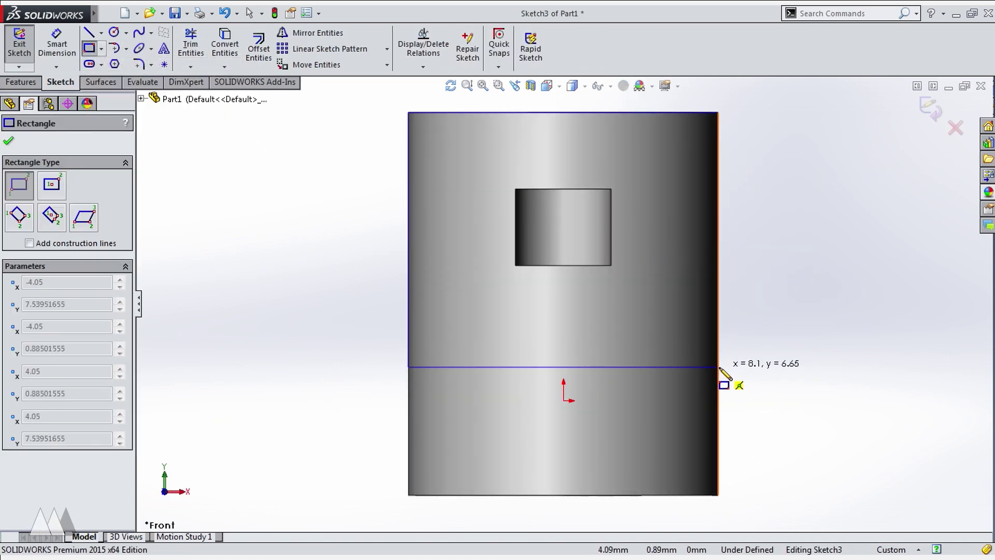
pyautogui.click(718, 366)
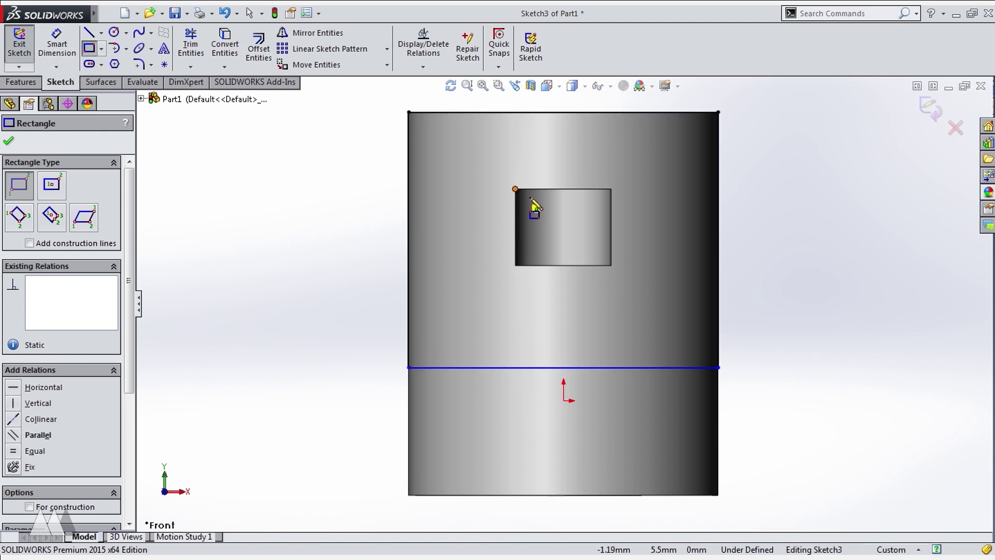
# Add a rectangle tracing the window cut's outline, shorten the large rectangle by raising its lower edge slightly, and close the sketch
pyautogui.click(515, 189)
pyautogui.click(612, 265)
pyautogui.press('Escape')
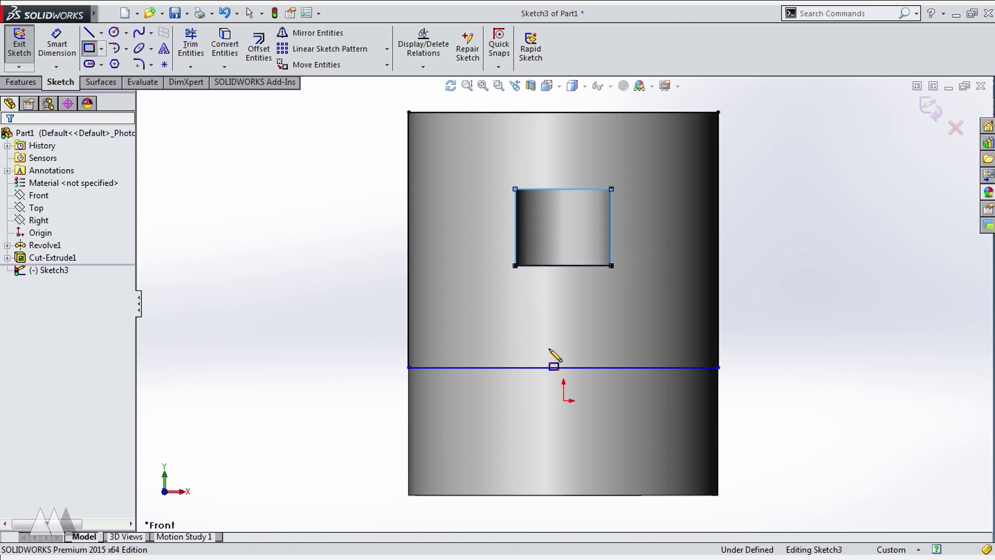
pyautogui.moveTo(556, 367)
pyautogui.mouseDown()
pyautogui.moveTo(562, 318)
pyautogui.moveTo(567, 355)
pyautogui.mouseUp()
pyautogui.press('Escape')
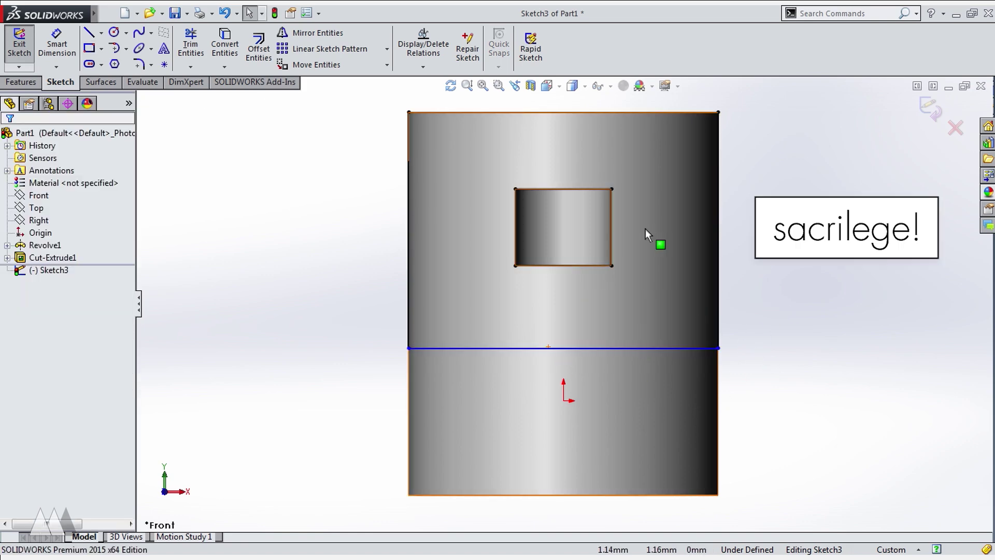
pyautogui.click(11, 38)
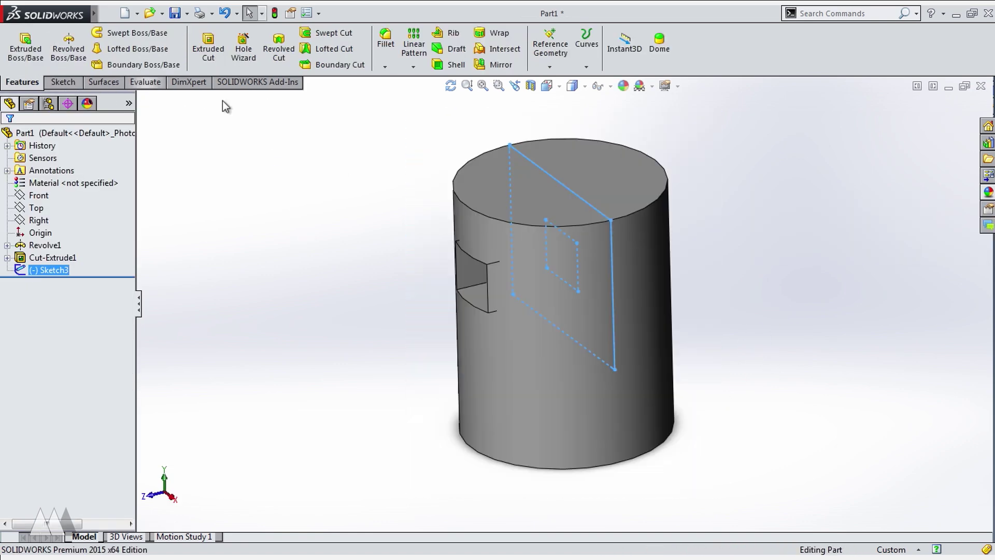
# Start a boss extrusion of the two-rectangle sketch, beginning at an 8 mm offset in front of the sketch plane
pyautogui.click(14, 41)
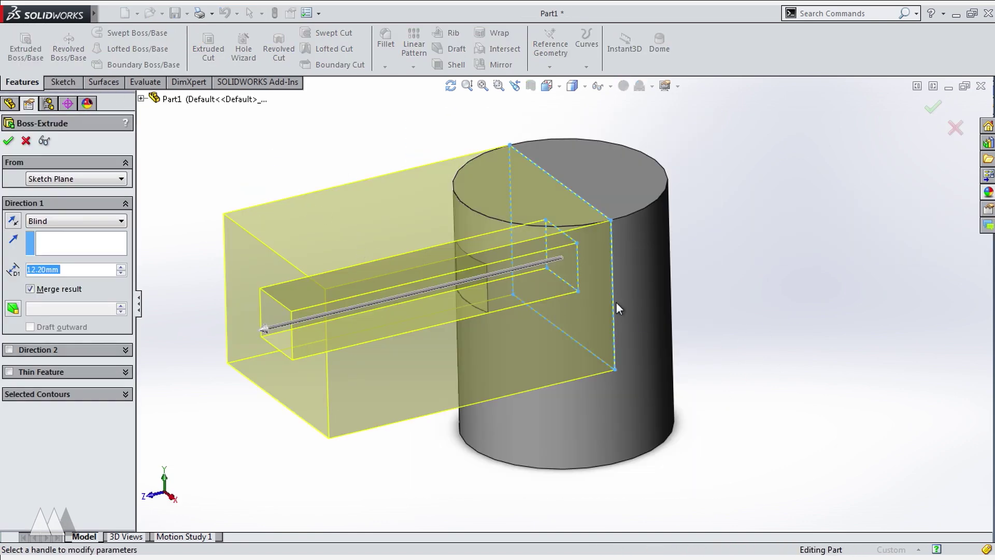
pyautogui.moveTo(582, 349); pyautogui.dragTo(569, 298, button='middle')
pyautogui.hotkey('ctrl', '7')
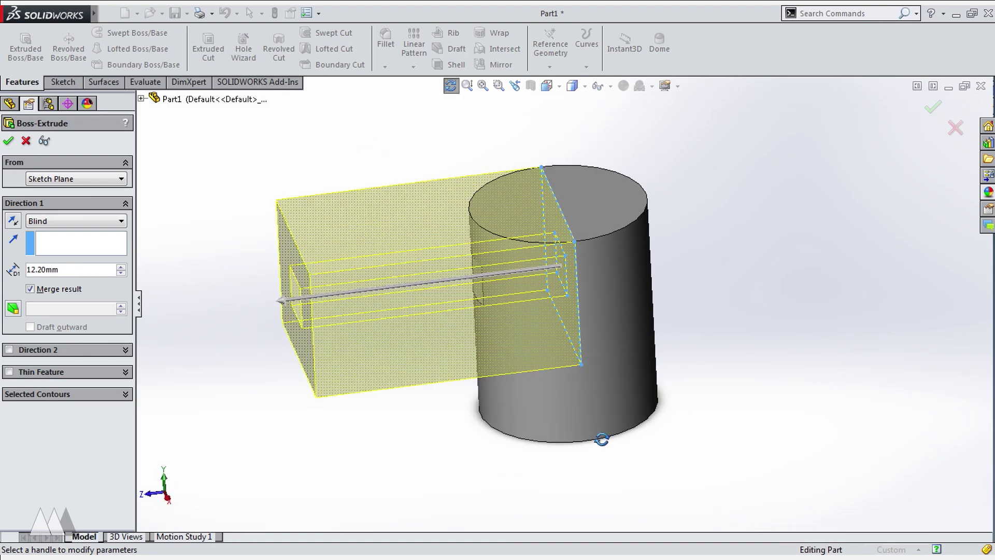
pyautogui.click(72, 179)
pyautogui.click(85, 221)
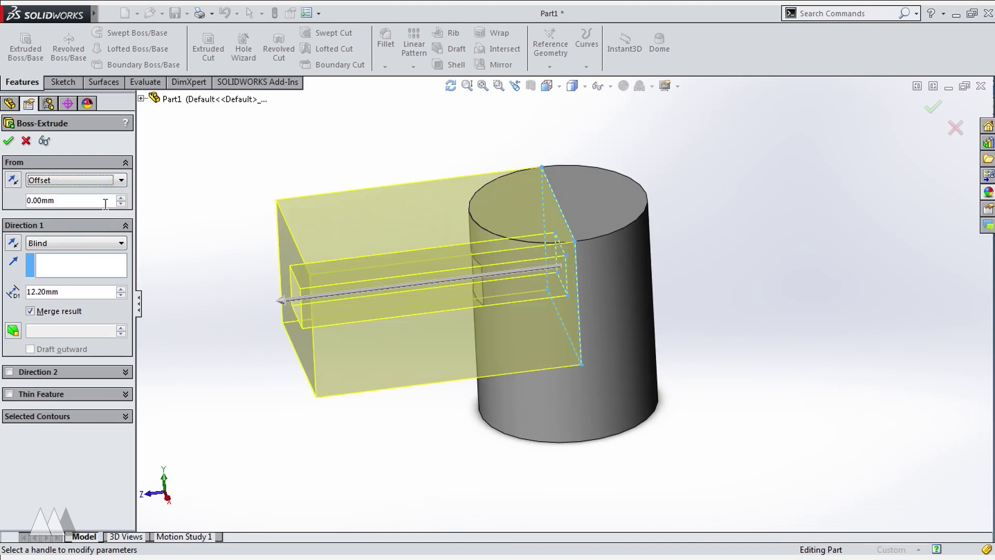
pyautogui.click(120, 198)
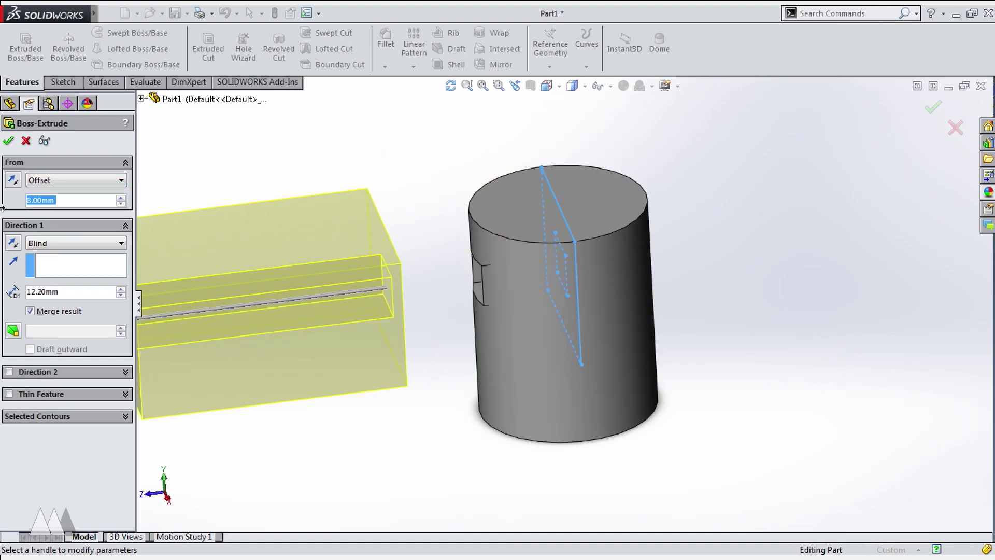
# Reverse the boss extrusion toward the cylinder, end it Up To Next, and create the block
pyautogui.click(13, 242)
pyautogui.click(98, 243)
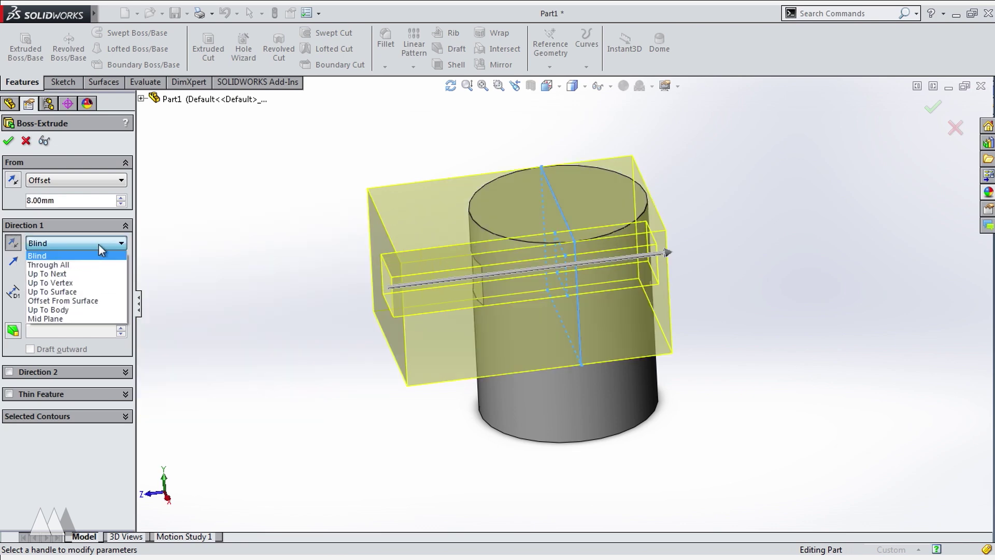
pyautogui.click(88, 274)
pyautogui.moveTo(296, 322); pyautogui.dragTo(284, 290, button='middle')
pyautogui.click(7, 140)
# Chamfer the outer edge of the part's top face, running along the block sides and around the cylinder
pyautogui.moveTo(344, 344); pyautogui.dragTo(555, 324, button='middle')
pyautogui.click(541, 387)
pyautogui.click(656, 345)
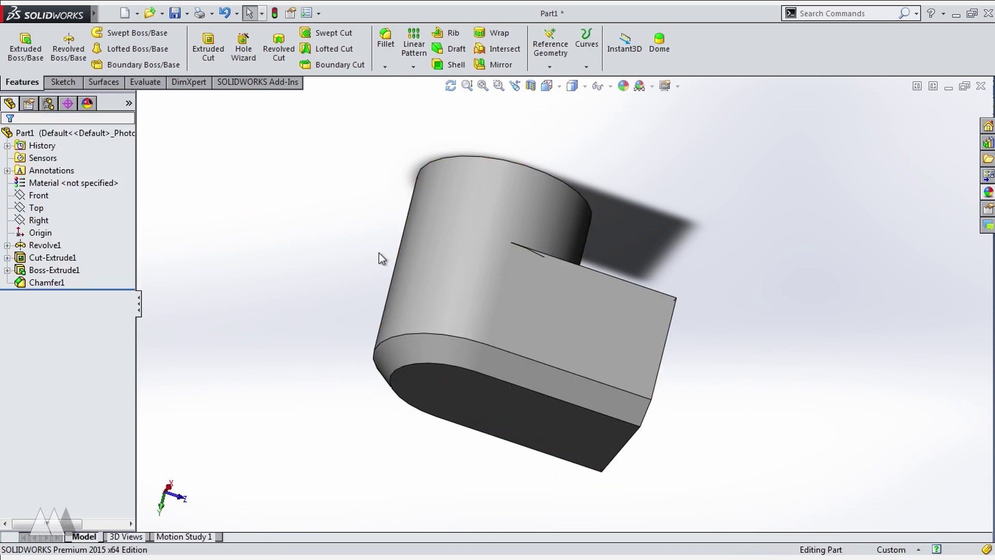
# Chamfer the block's two lower lengthwise edges by 1 mm at 45 degrees
pyautogui.click(523, 336)
pyautogui.click(640, 289)
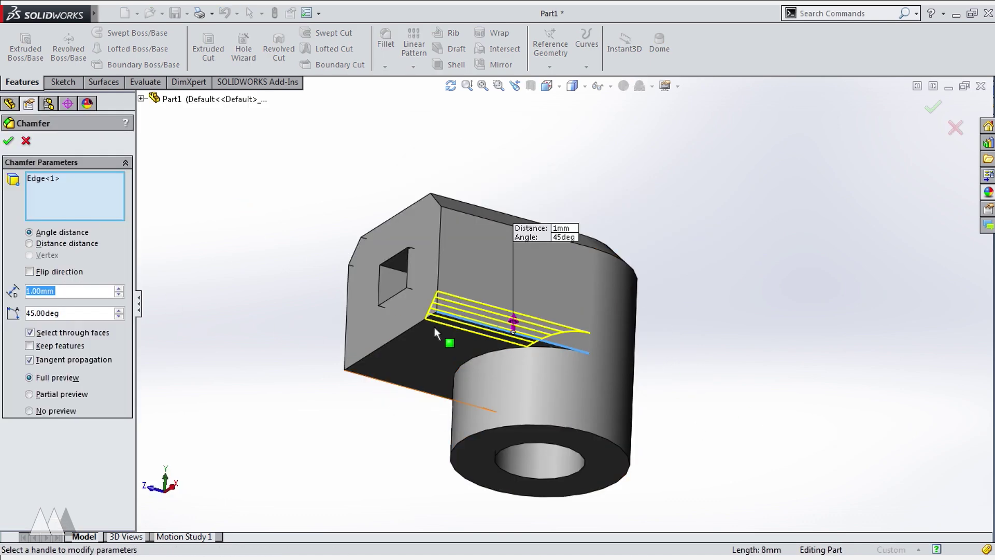
pyautogui.click(377, 379)
pyautogui.press('Return')
# Chamfer the bore's opening edge on the cylinder's underside by 0.5 mm at 45 degrees
pyautogui.moveTo(389, 456); pyautogui.dragTo(529, 252, button='middle')
pyautogui.click(532, 254)
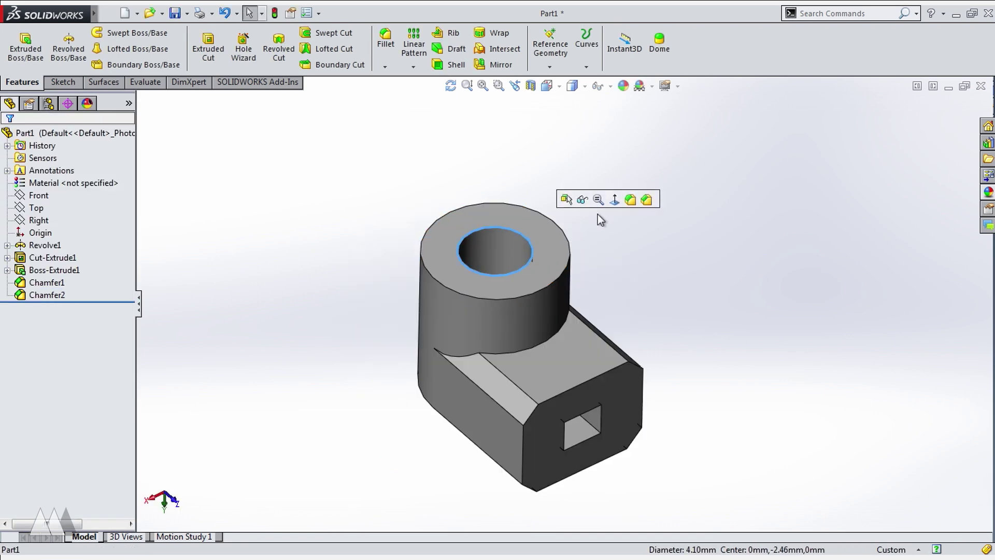
pyautogui.click(646, 200)
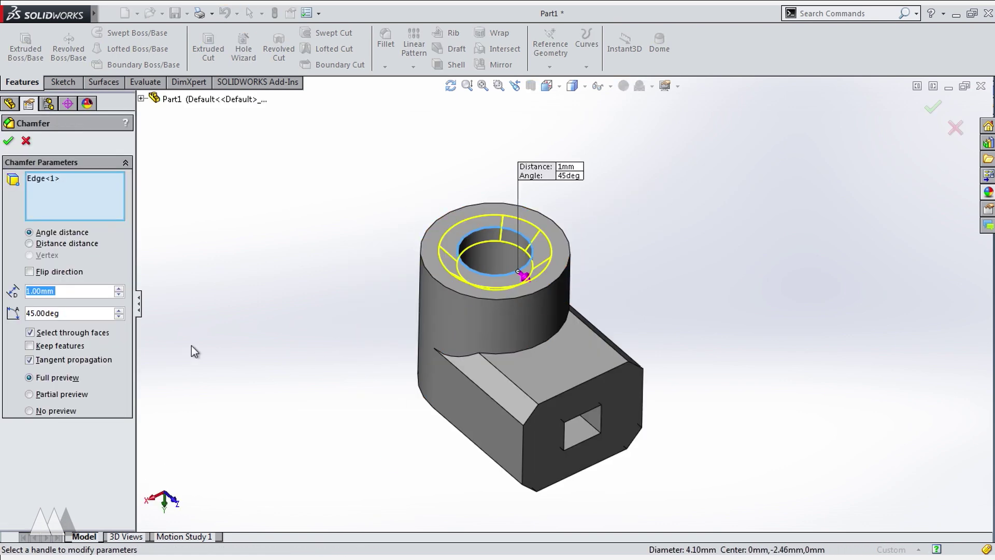
pyautogui.write('0.5')
pyautogui.press('Return')
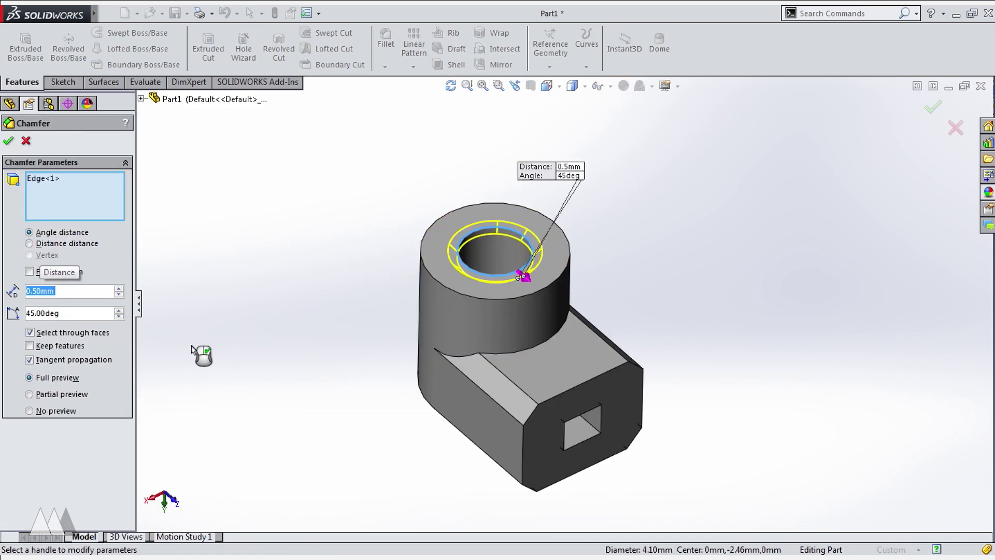
pyautogui.rightClick(192, 348)
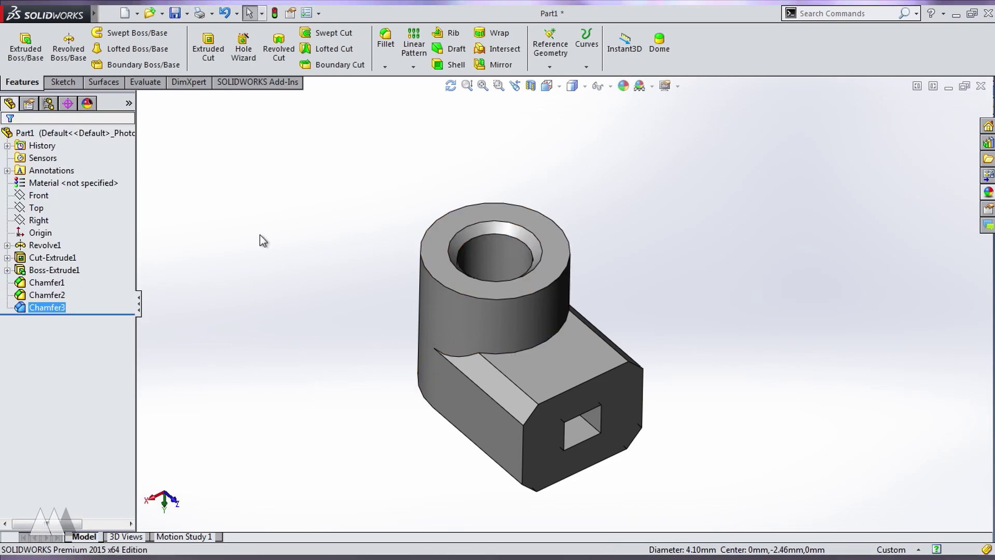